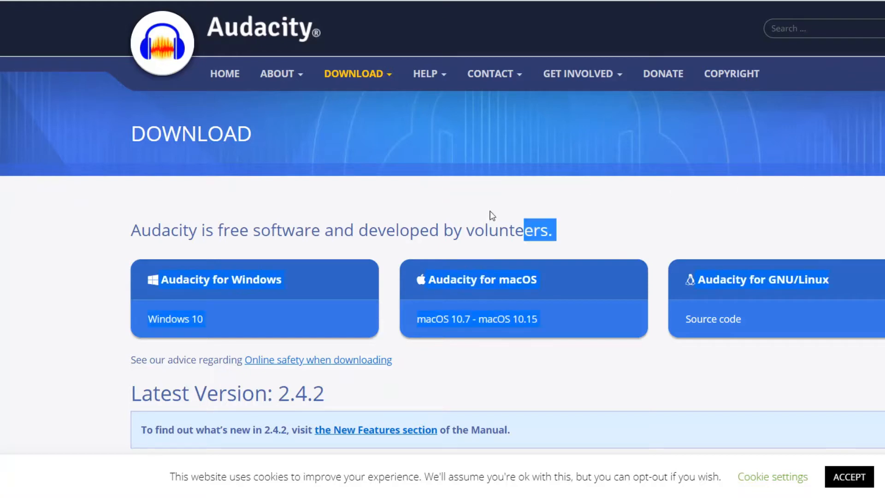
Step: Open the FossHub download page for the Audacity 2.4.2 Windows installer and find its download list
click(338, 198)
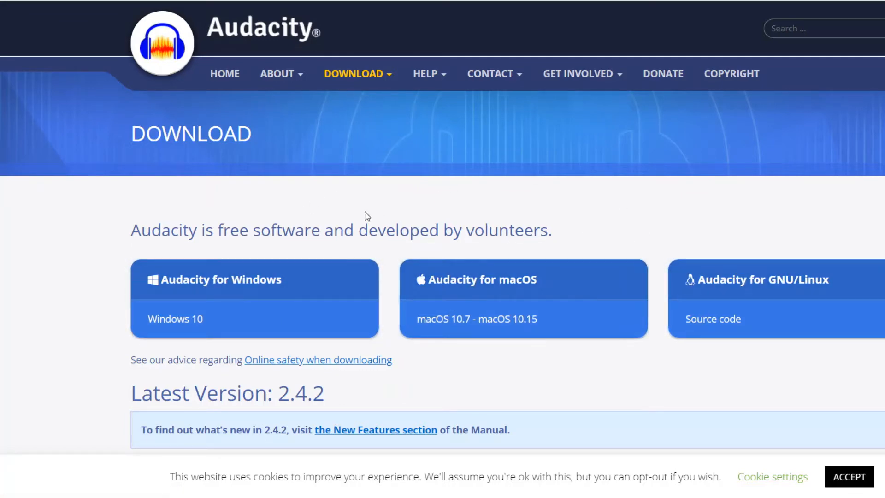
click(245, 282)
scroll(304, 352, down, 3)
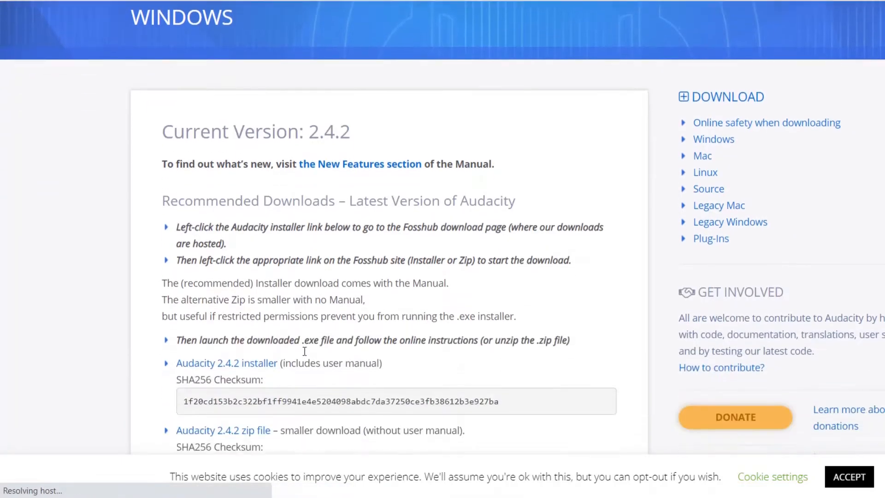
scroll(304, 351, down, 1)
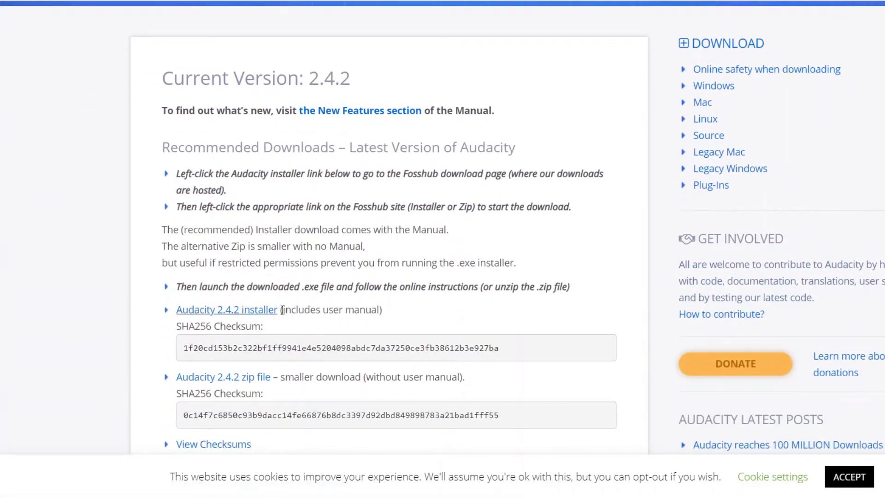
click(238, 311)
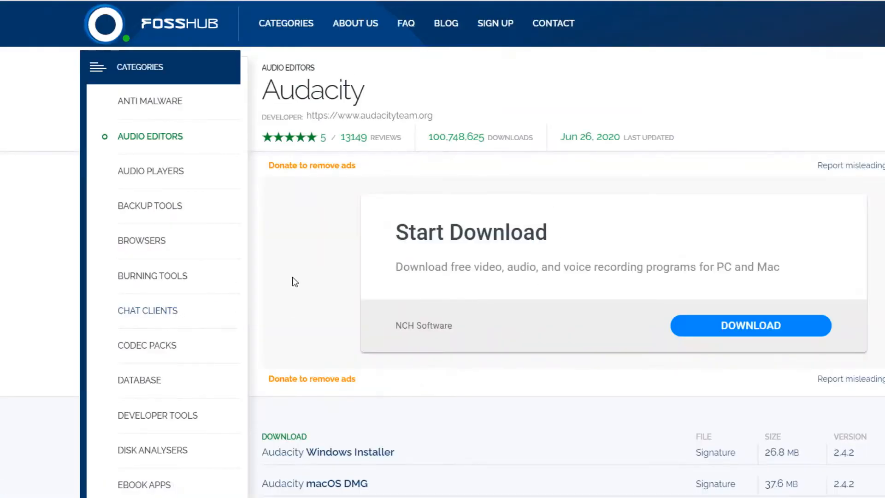
scroll(470, 409, down, 4)
scroll(469, 404, down, 1)
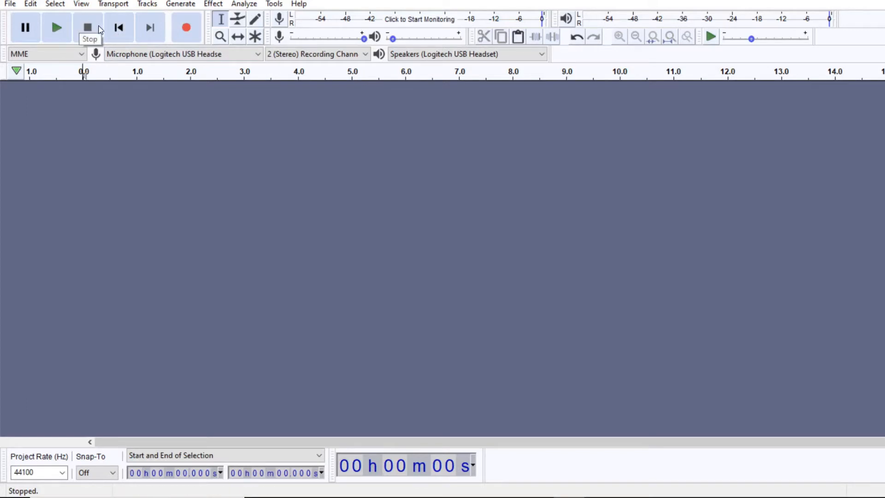
Step: Record a voice clip of about 4.5 seconds and append a second take of about 7 seconds at its end
click(188, 29)
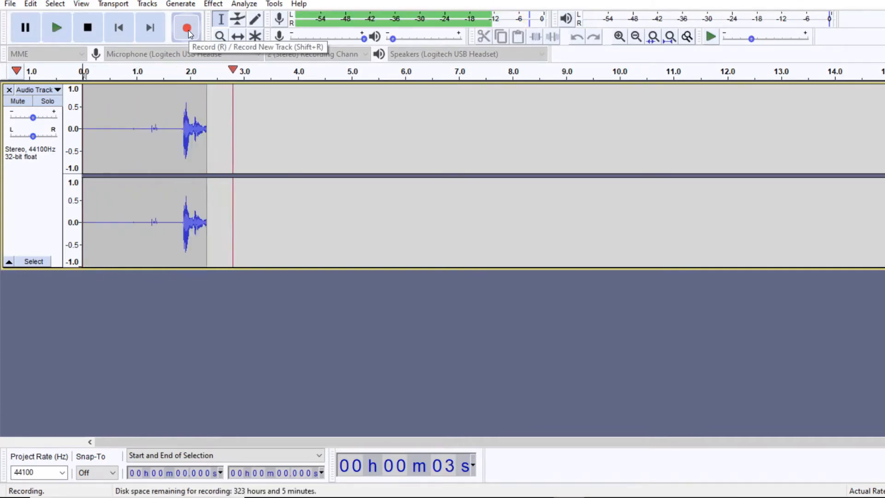
click(88, 28)
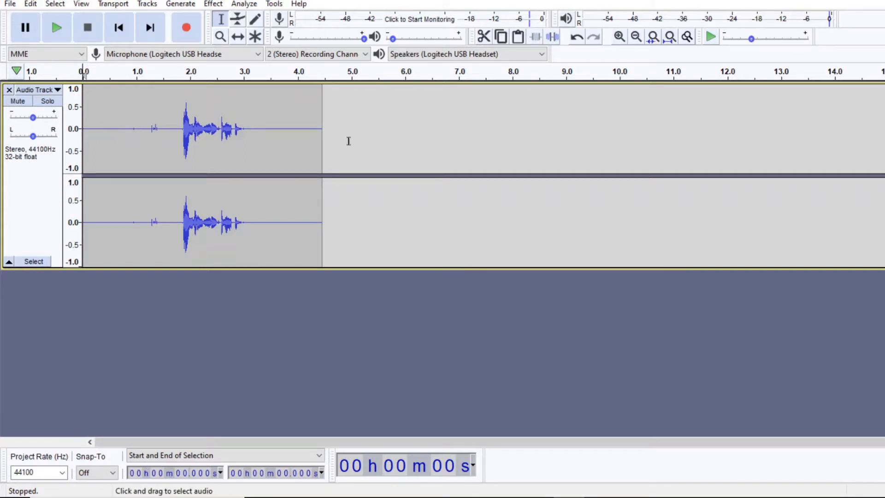
click(322, 147)
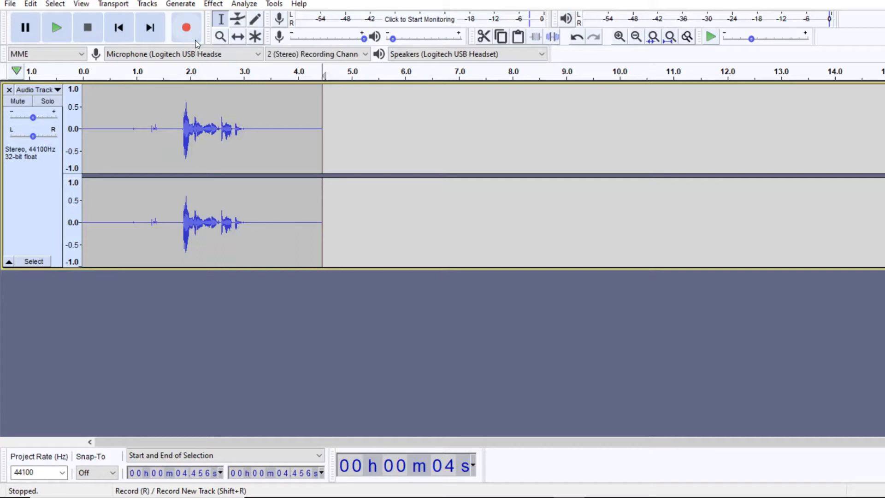
click(189, 29)
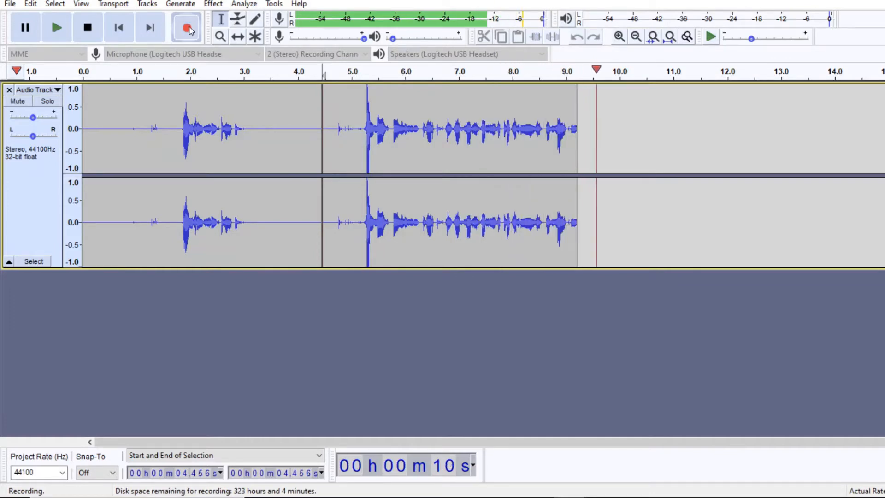
click(79, 29)
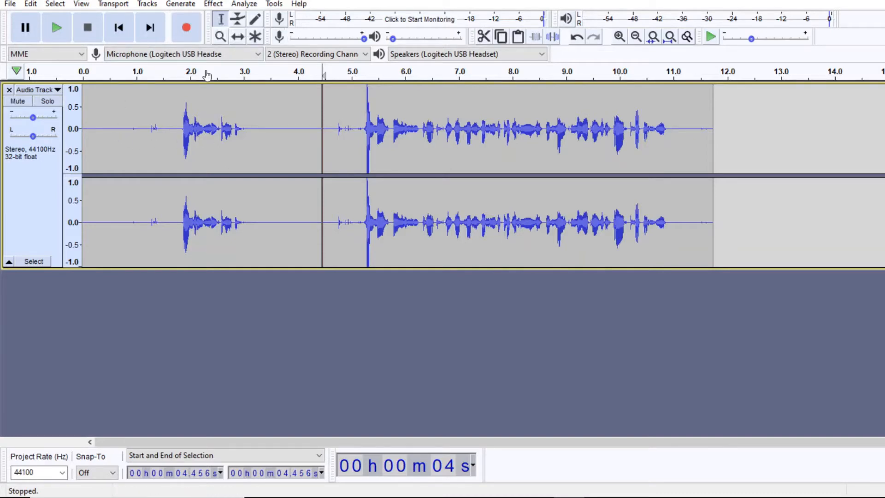
Step: Capture a noise profile for Noise Reduction from about the first 0.75 seconds of silence in the track
click(123, 136)
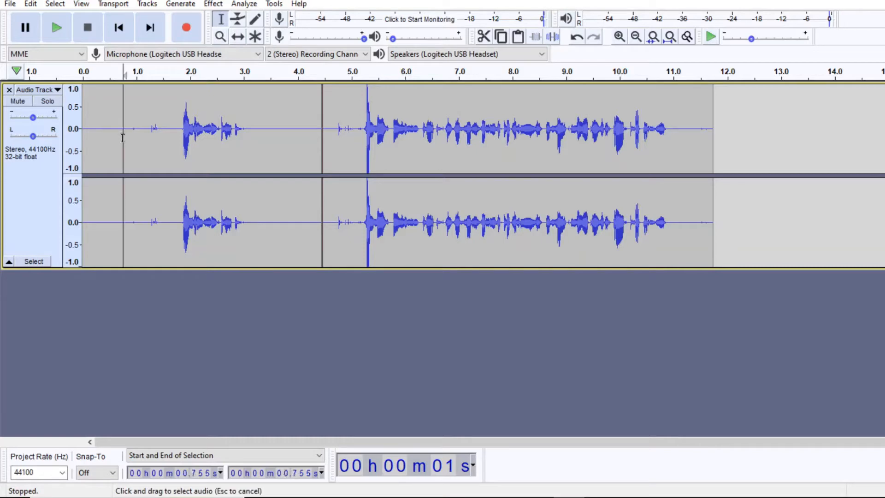
drag(122, 137, 82, 143)
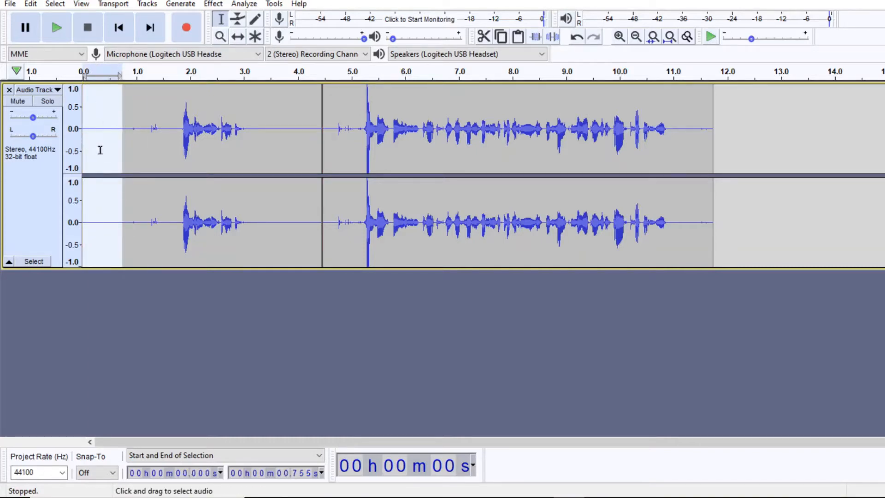
click(213, 5)
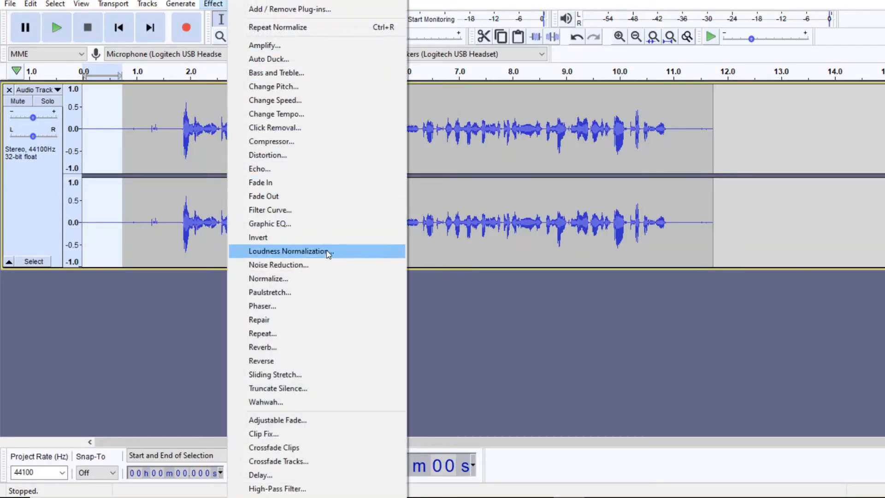
click(327, 266)
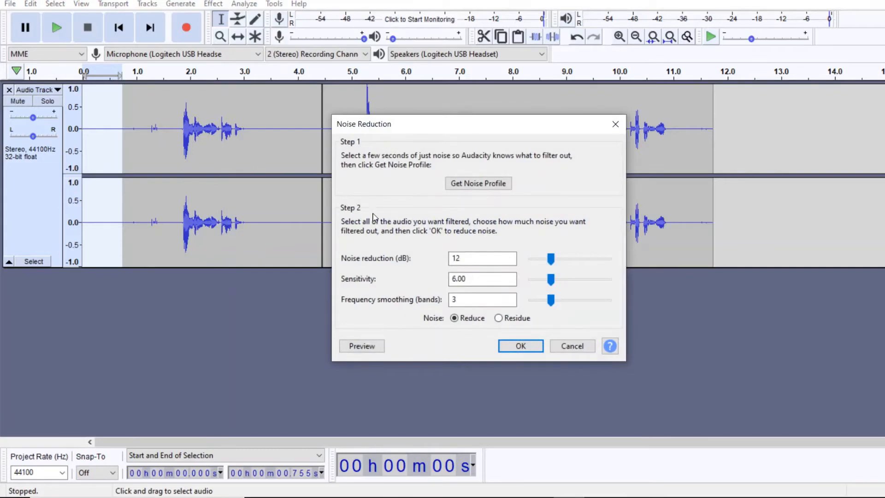
click(475, 186)
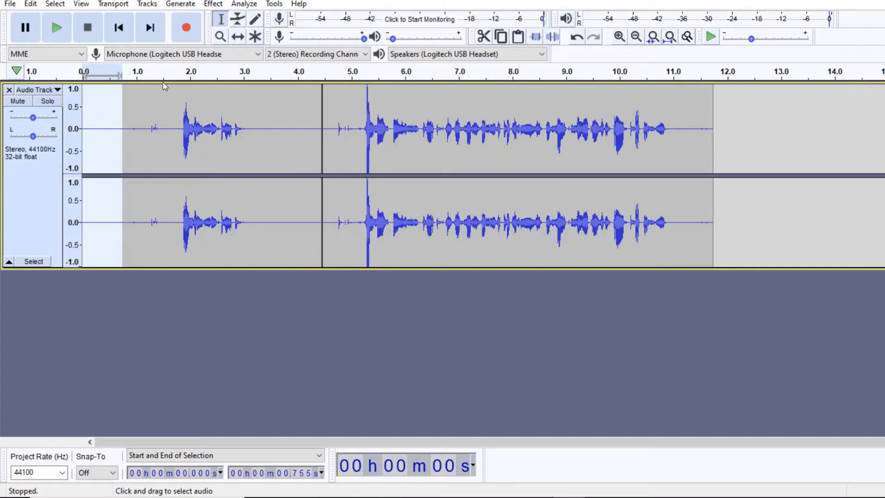
Step: Apply Noise Reduction to all the audio with 12 dB reduction, sensitivity 6.00 and 3 frequency smoothing bands
click(56, 4)
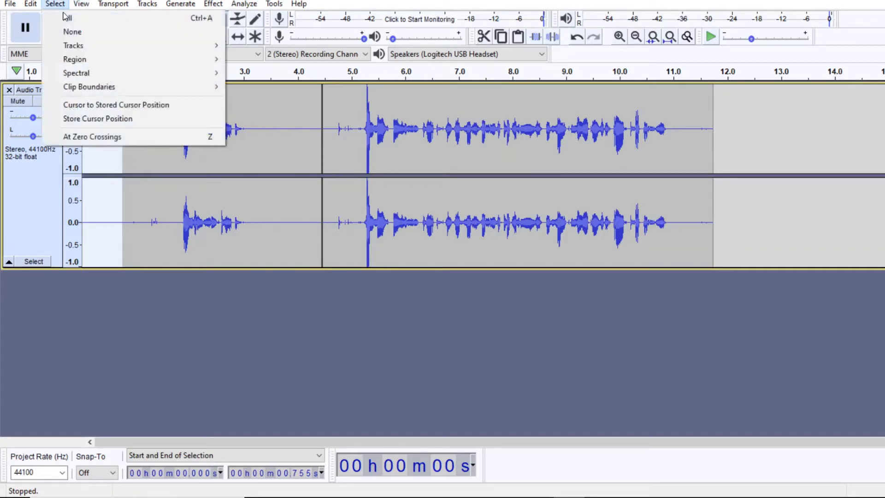
click(66, 18)
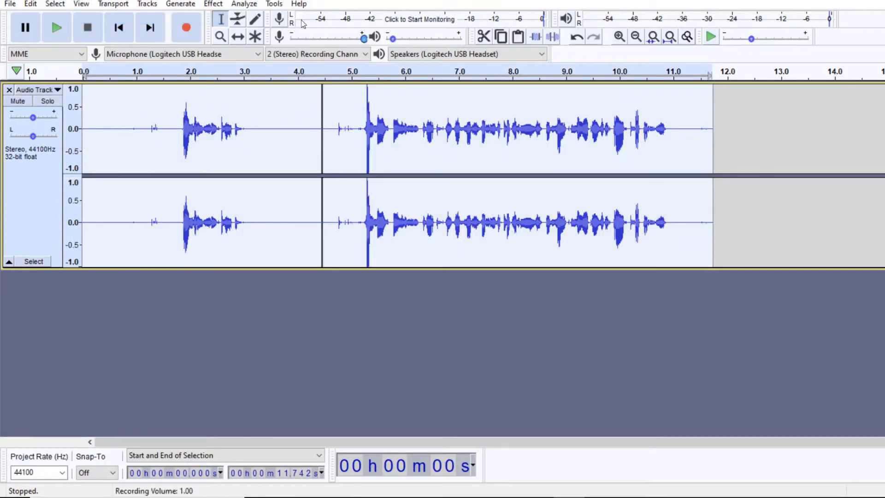
click(214, 5)
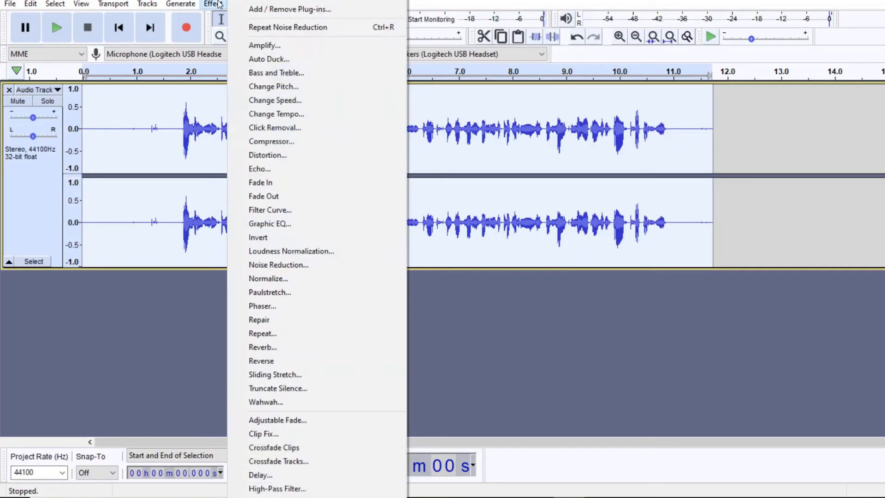
click(322, 267)
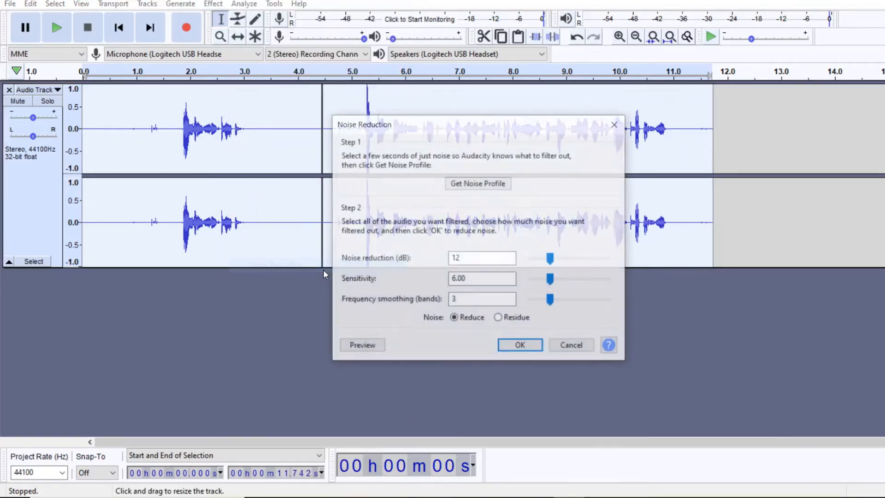
click(505, 346)
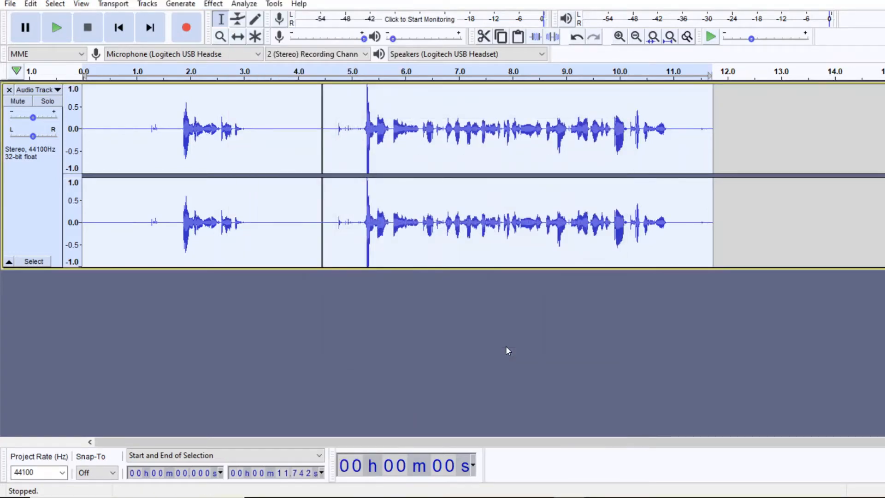
Step: Normalize the whole recording to a peak amplitude of -1.0 dB with DC offset removed
click(220, 6)
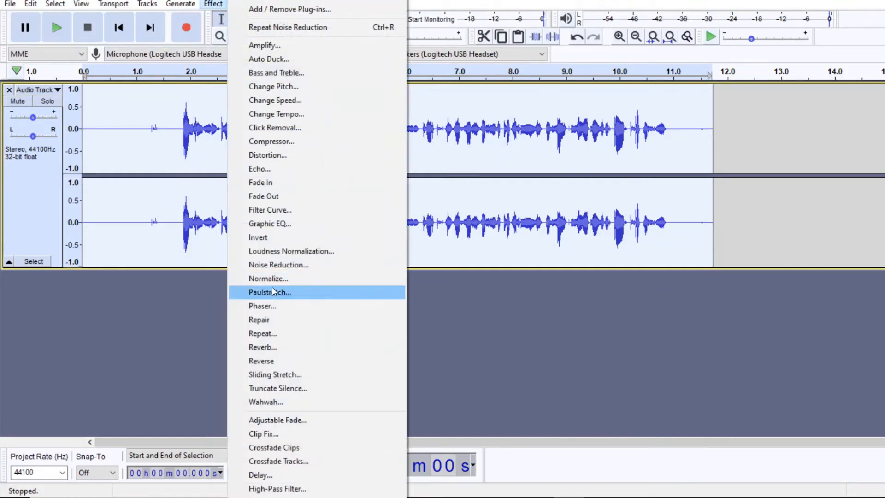
click(273, 281)
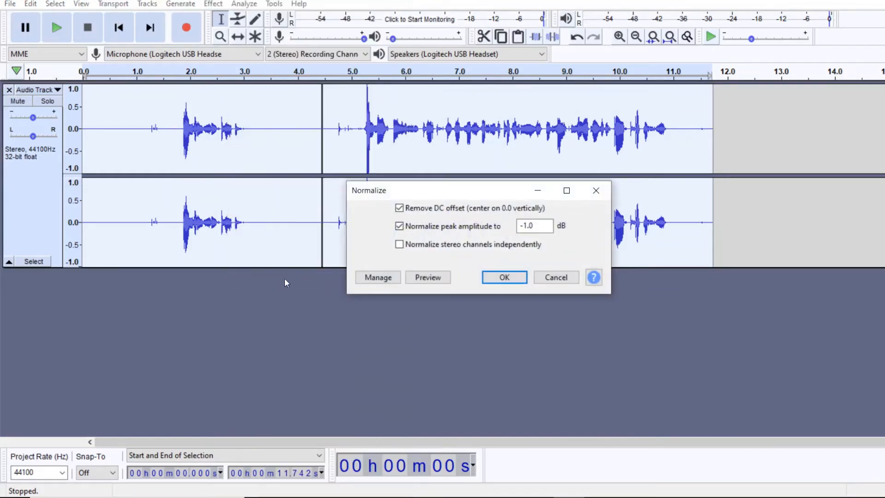
click(503, 277)
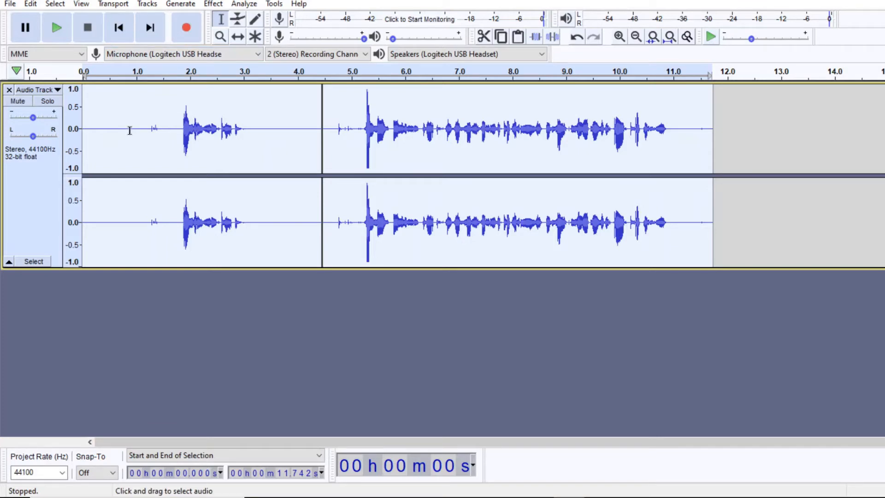
Step: Play back the processed recording from the start and stop it
click(214, 305)
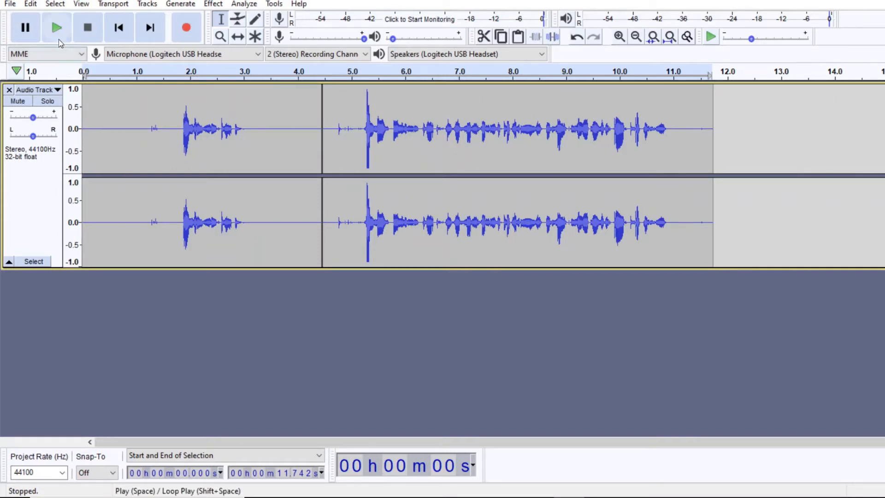
click(58, 27)
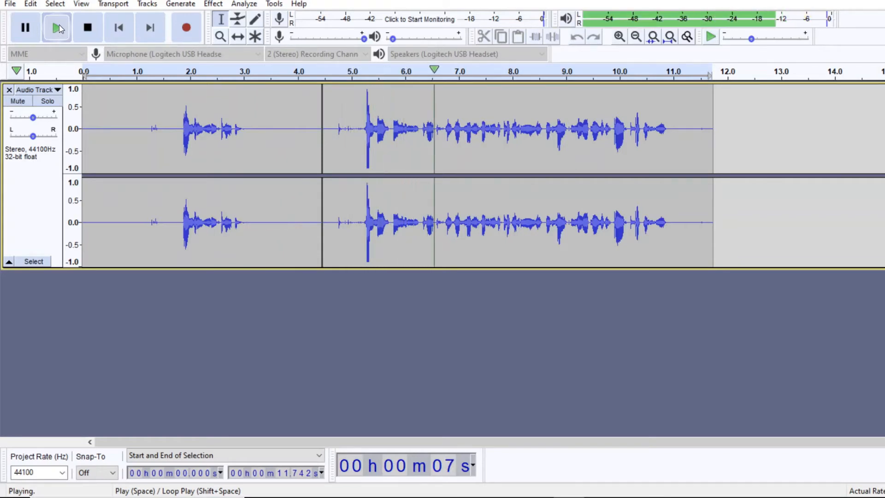
click(88, 32)
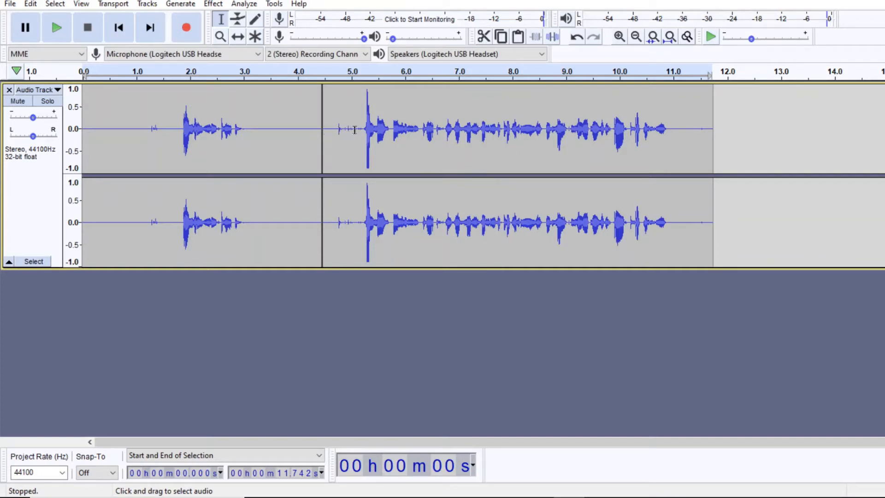
Step: Delete the pause between the two takes, from about 3.4 to 5.1 seconds, and about 1.5 seconds of lead-in before the first words
drag(354, 130, 267, 132)
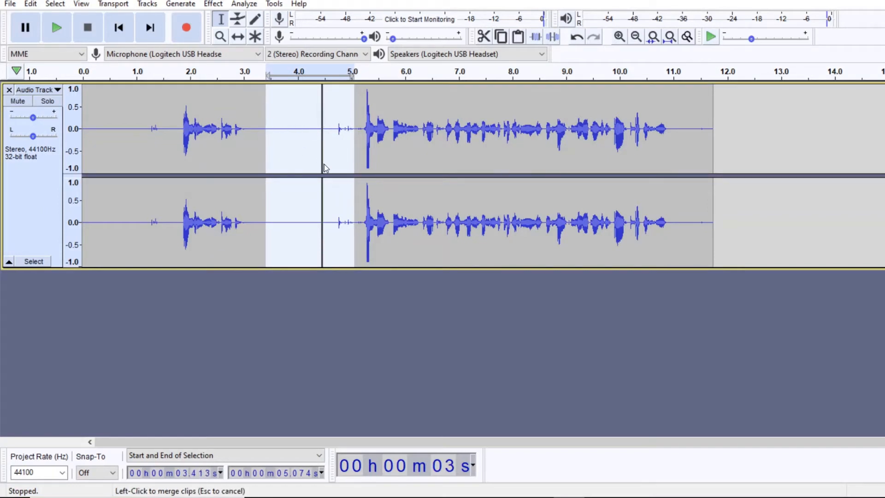
key(Delete)
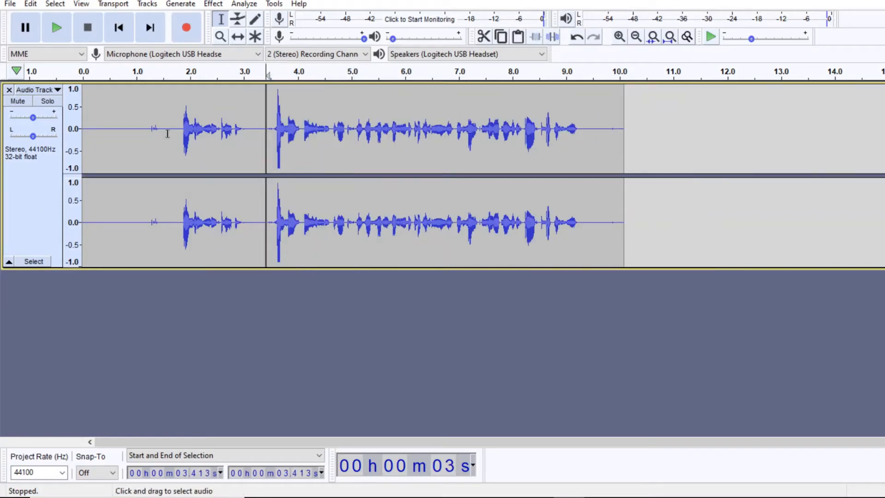
drag(162, 128, 79, 131)
key(Delete)
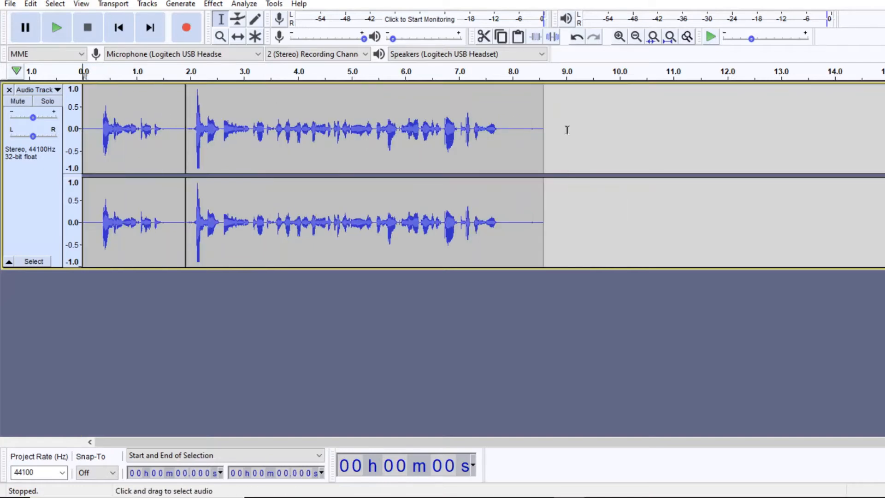
Step: Delete the silence at the end of the recording, from about 8.1 seconds onward
click(519, 140)
drag(519, 141, 543, 139)
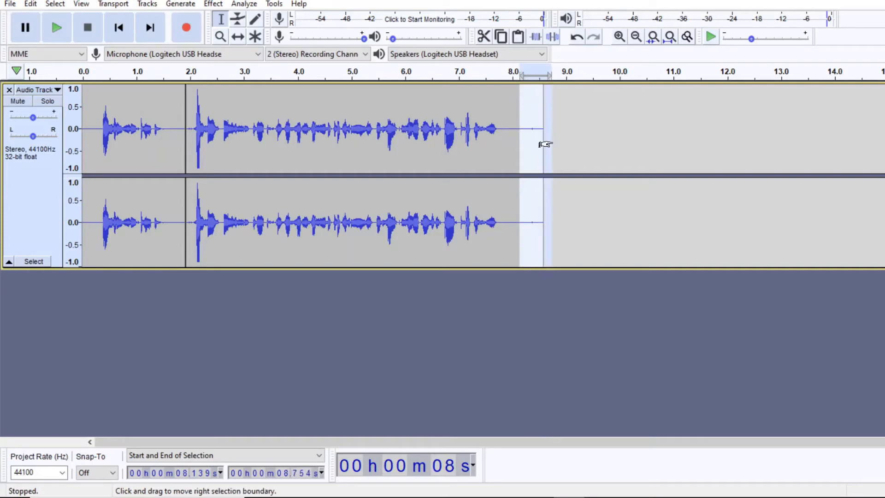
key(Delete)
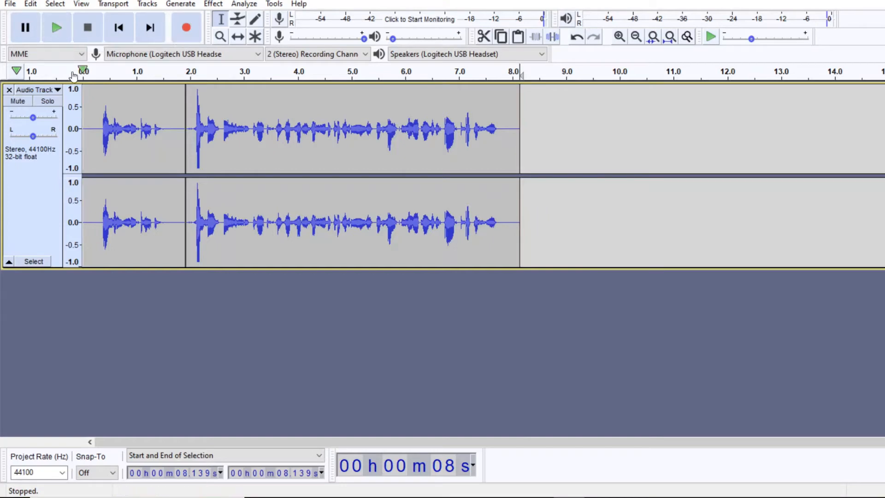
Step: Play back the trimmed recording from near its start and check the track's gain
click(88, 106)
click(65, 29)
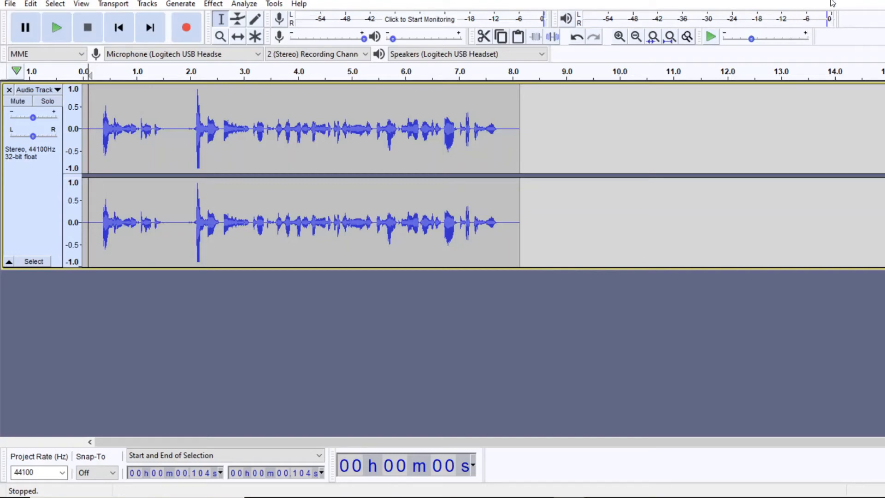
click(92, 118)
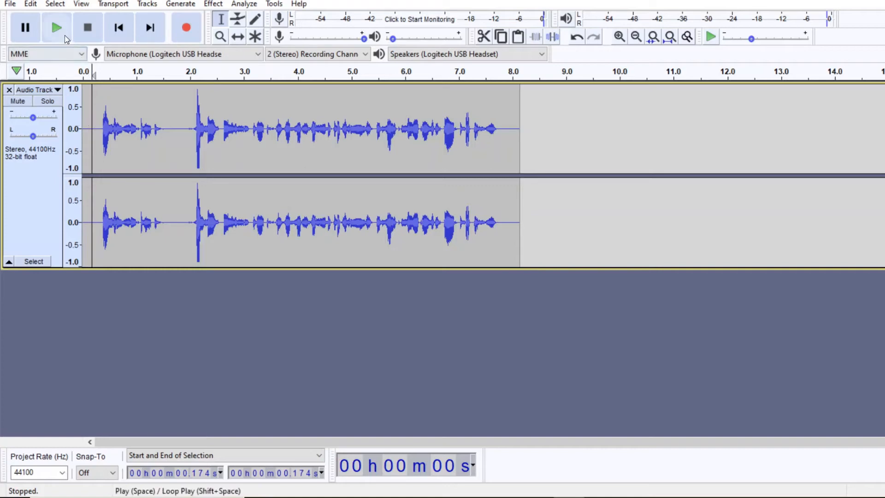
click(65, 35)
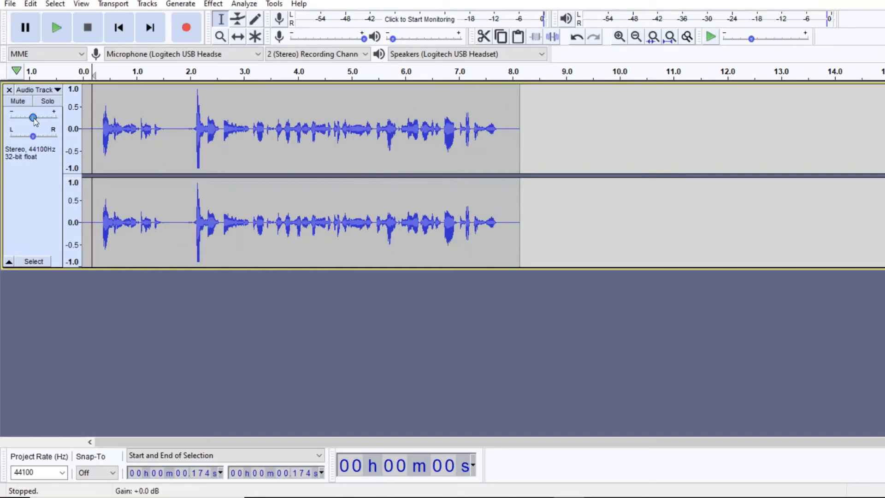
mouse_move(34, 120)
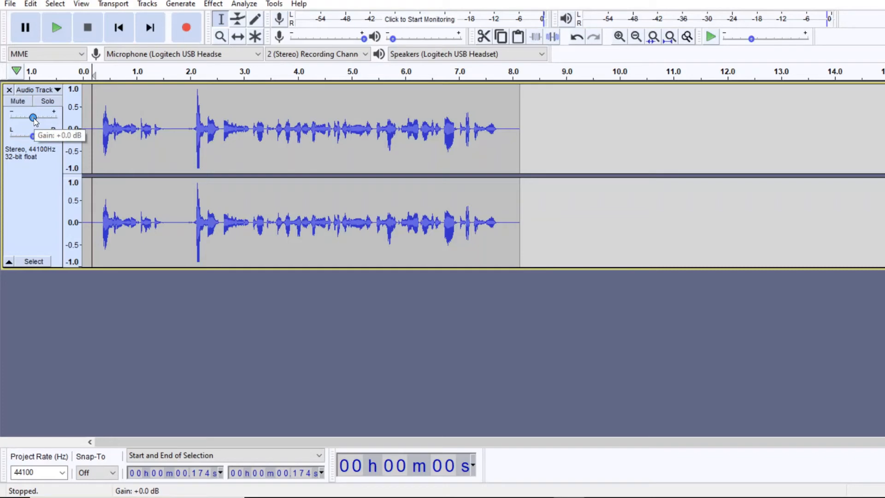
Step: Raise the track's gain to +4 dB, reduce it slightly, and play the recording back to check its loudness
drag(34, 120, 38, 119)
key(space)
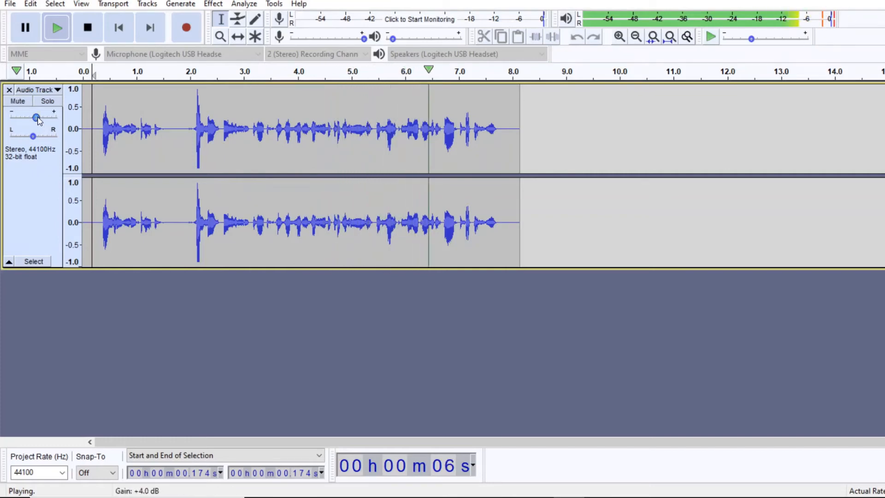
mouse_move(36, 118)
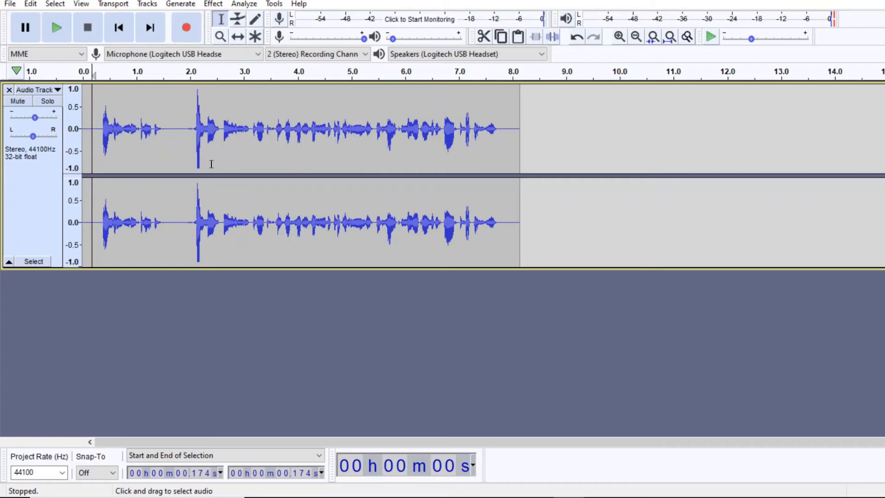
key(space)
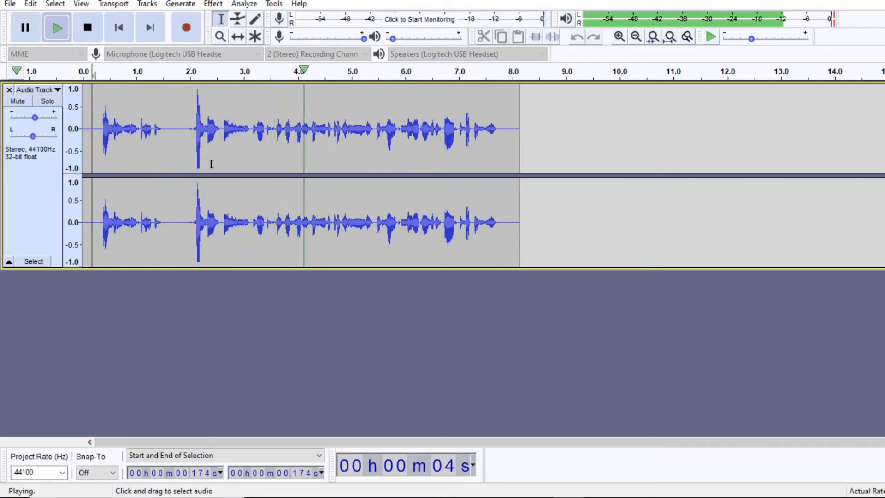
key(space)
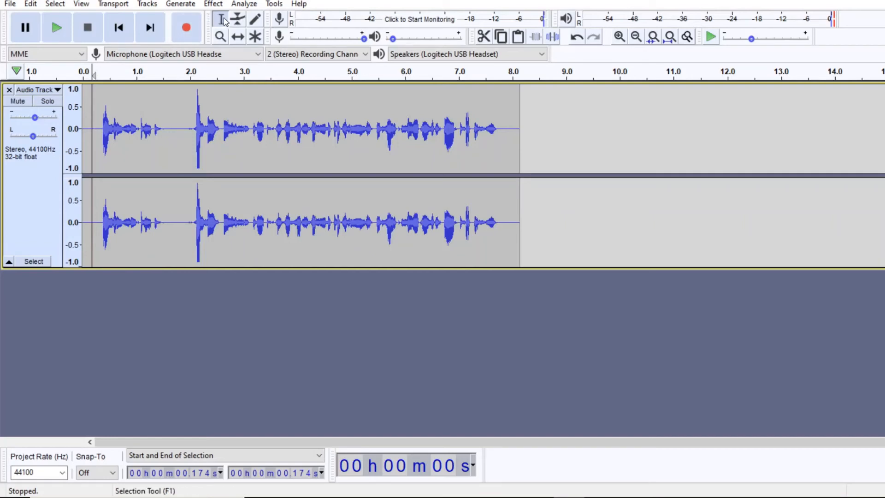
Step: Copy the first 1.7 seconds of the recording and paste them after its end, at about 8.8 seconds
drag(174, 171, 76, 167)
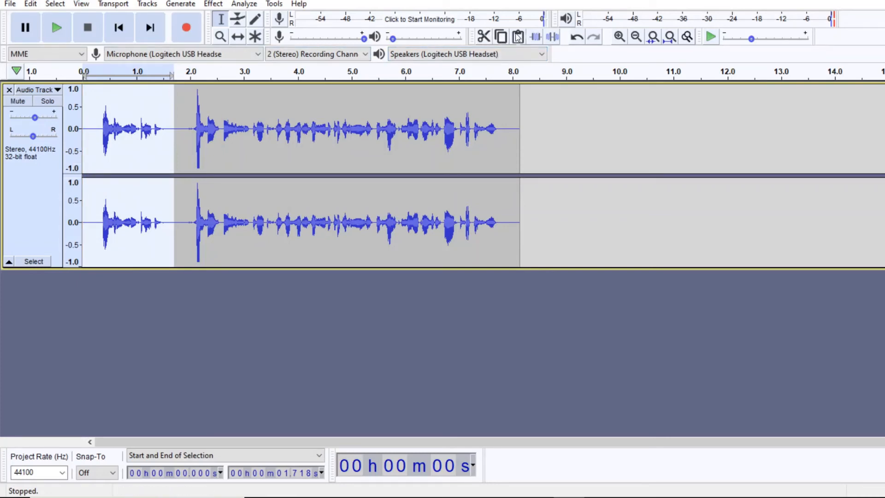
click(501, 36)
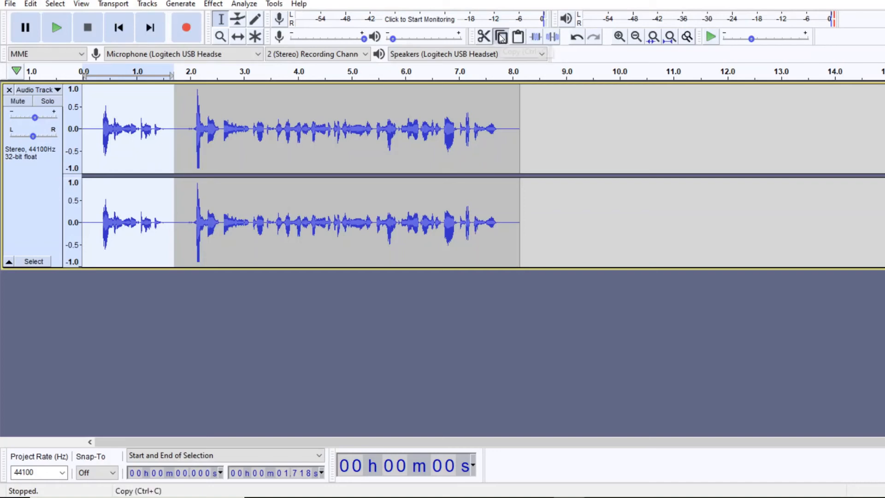
click(557, 134)
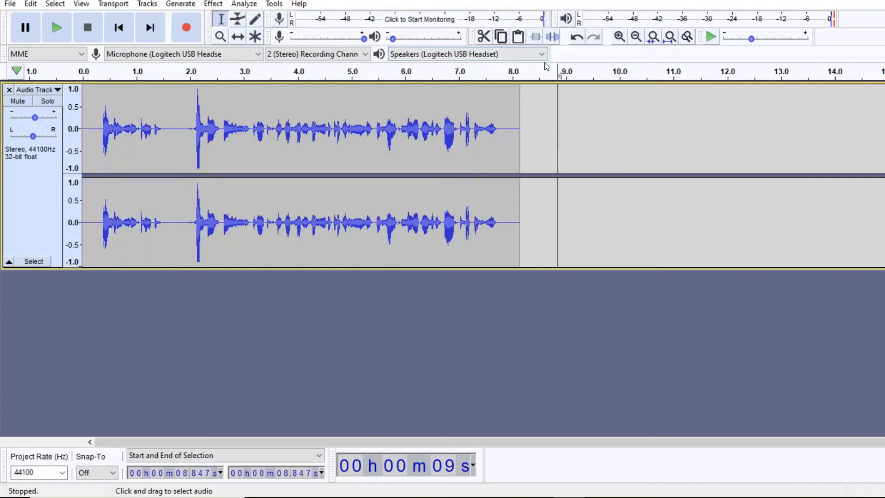
click(519, 36)
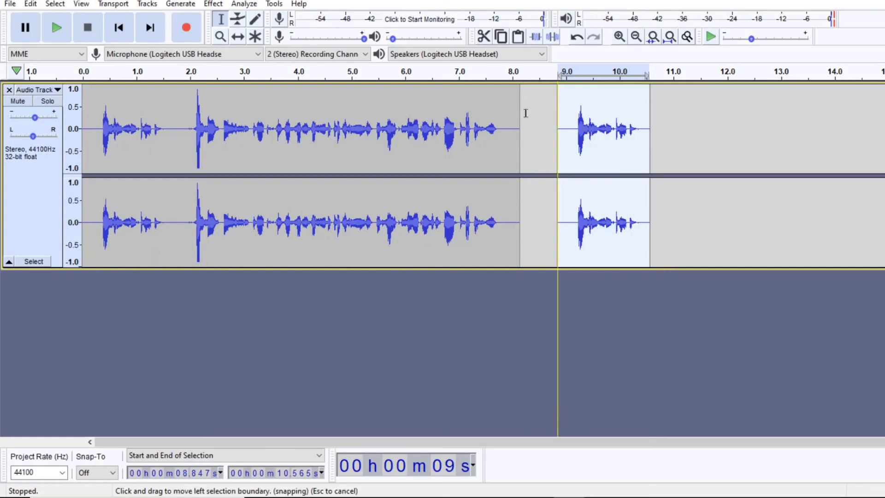
Step: Shift the pasted clip back against the end of the main recording, at about 8.1 seconds, and play the track from the start
click(236, 35)
drag(589, 137, 552, 130)
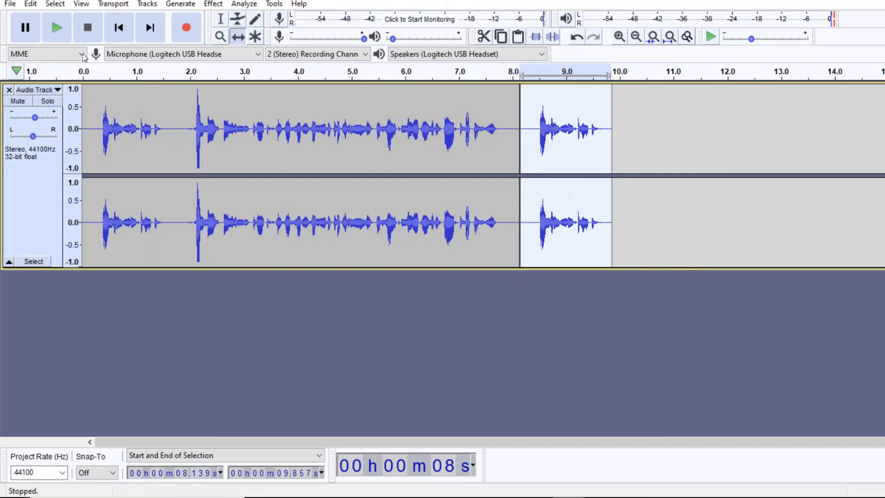
click(221, 22)
click(83, 128)
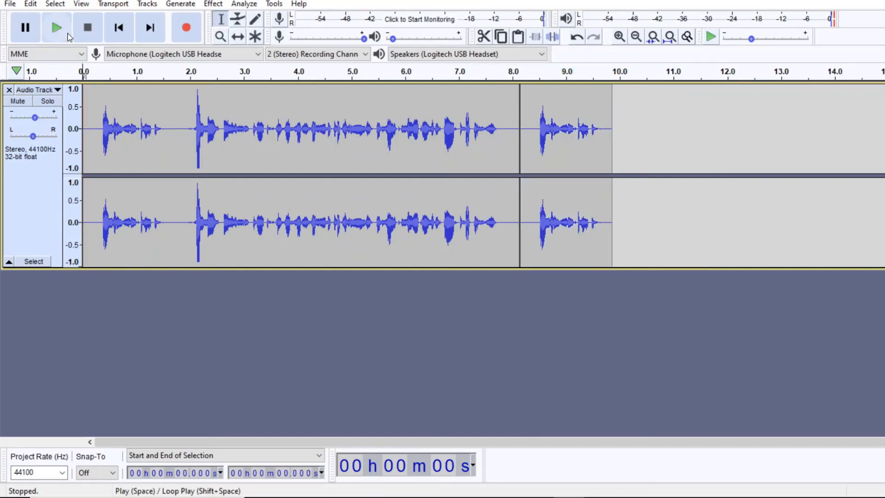
click(59, 27)
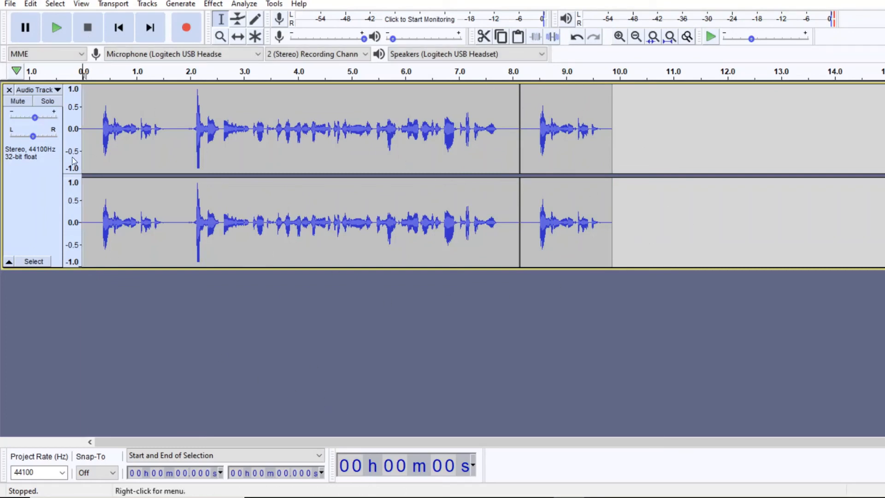
Step: Export the project as an MP3 file named Example to the Desktop, leaving the metadata tags empty
click(12, 4)
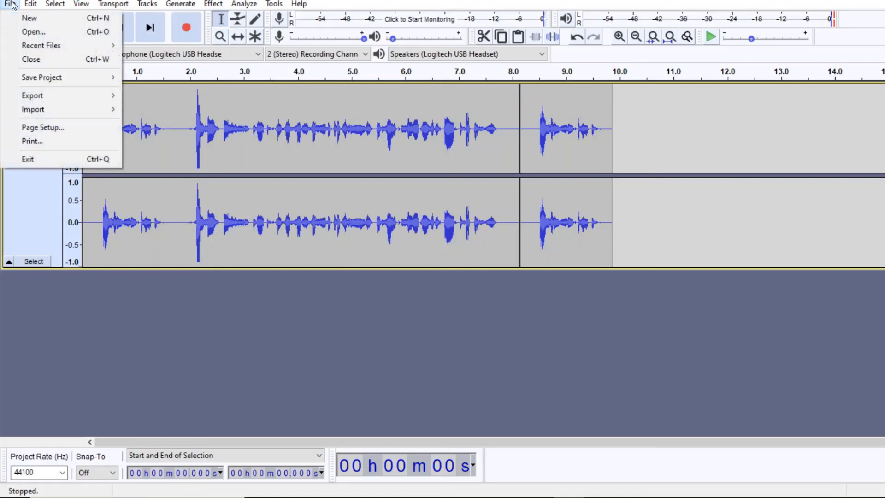
click(30, 4)
click(10, 3)
mouse_move(24, 96)
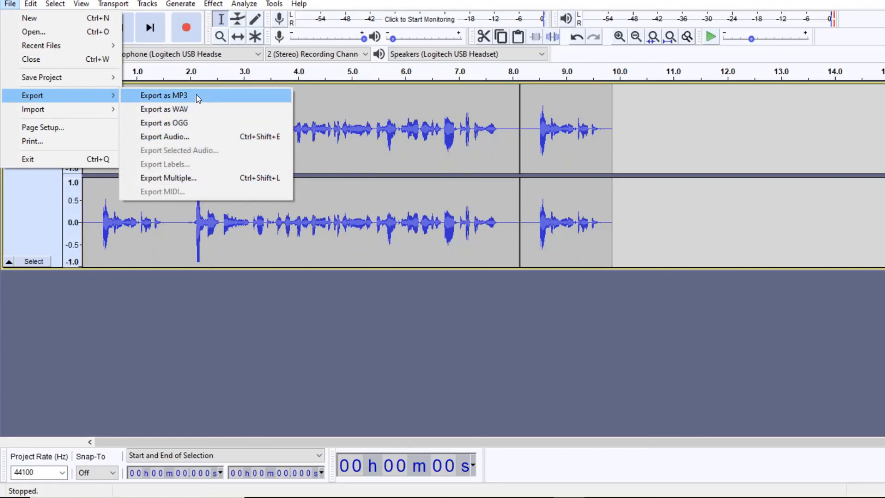
click(178, 96)
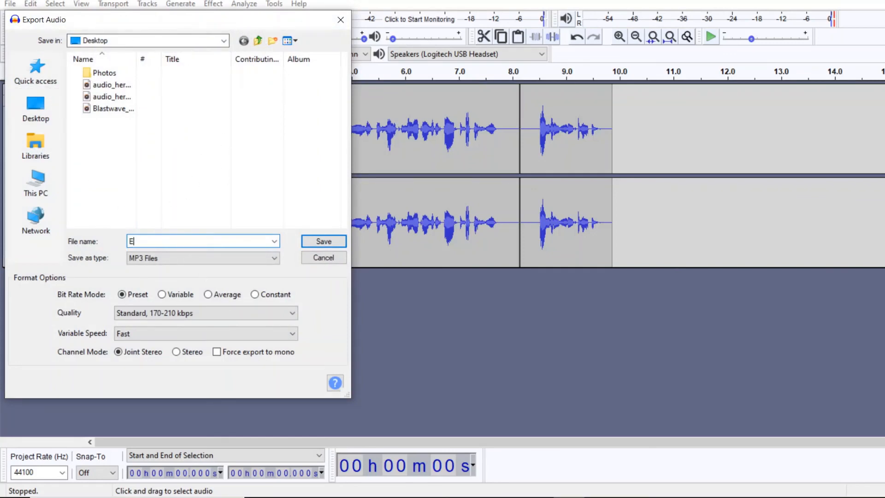
text(Example)
click(328, 243)
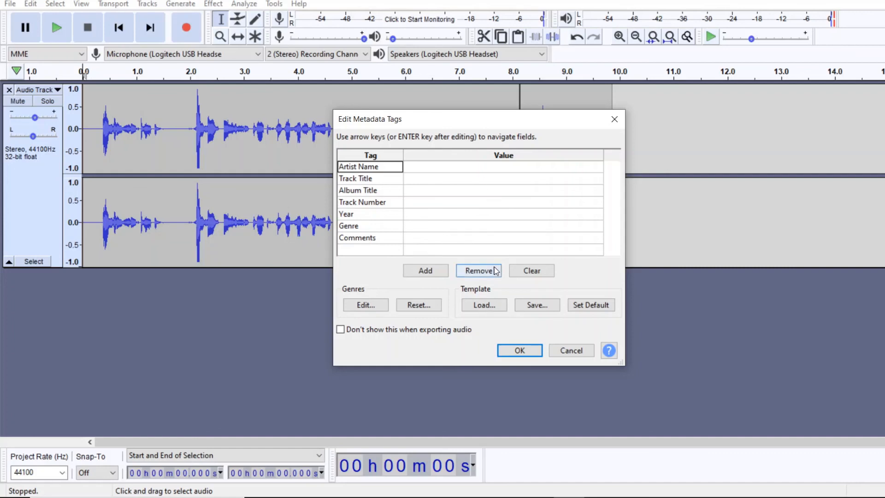
click(520, 350)
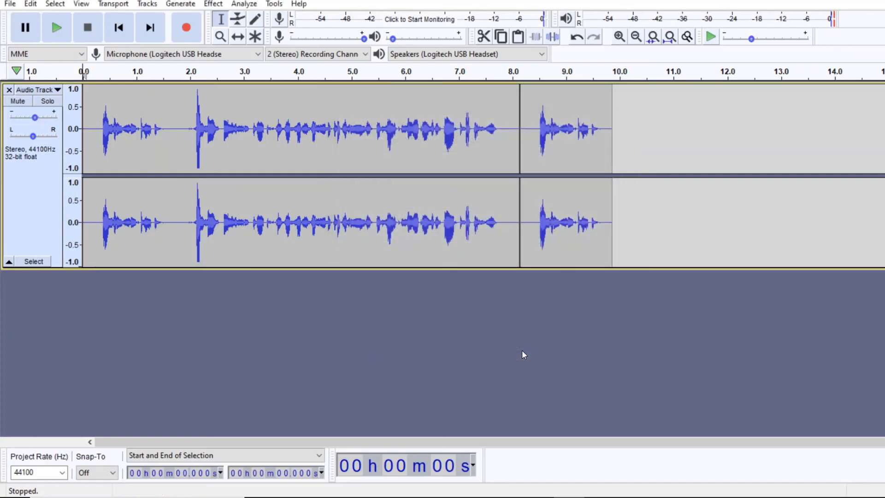